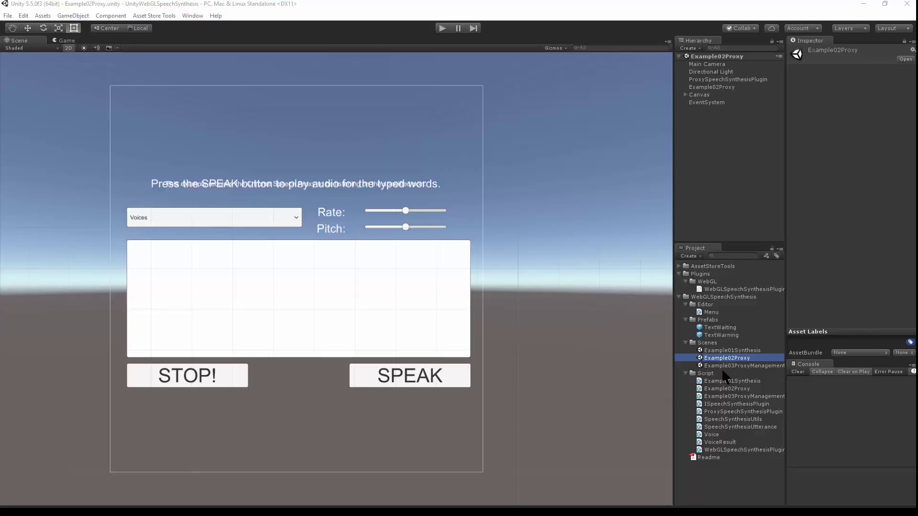
Step: Open the Example03ProxyManagement scene from the Scenes folder
double_click(735, 365)
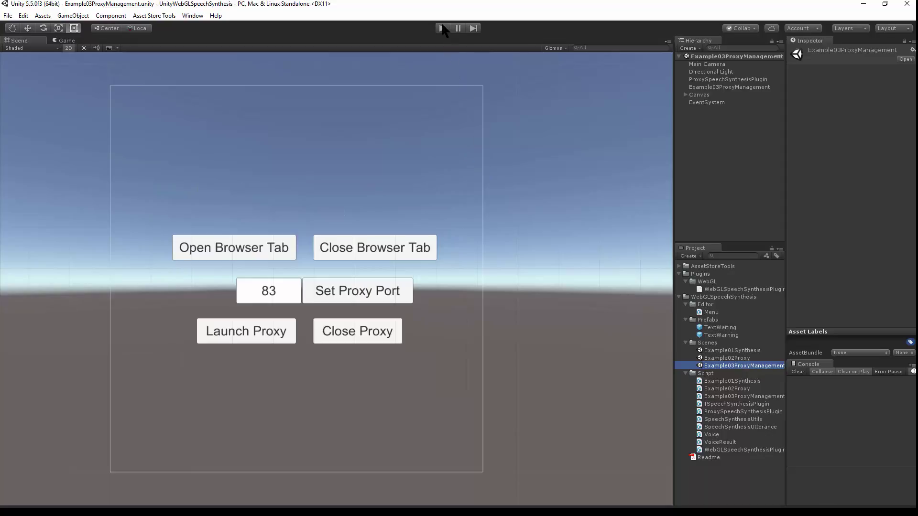
Step: Run the proxy management scene, launch the speech proxy, then stop play mode
click(443, 28)
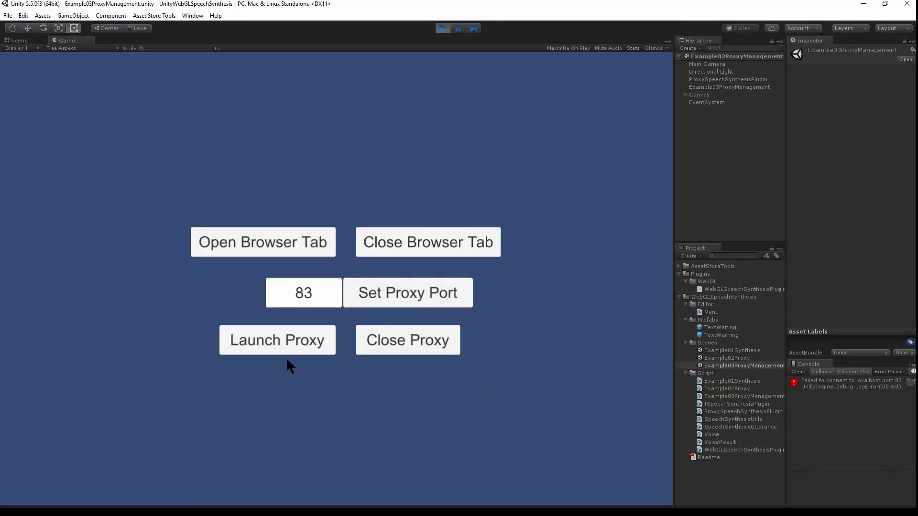
click(290, 344)
click(442, 29)
Step: Open the Example02Proxy scene and start it running
double_click(726, 358)
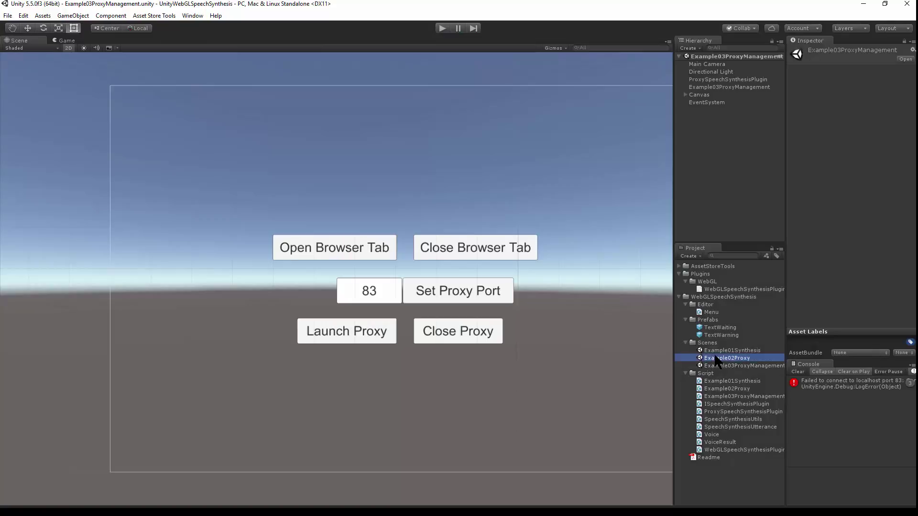
click(442, 28)
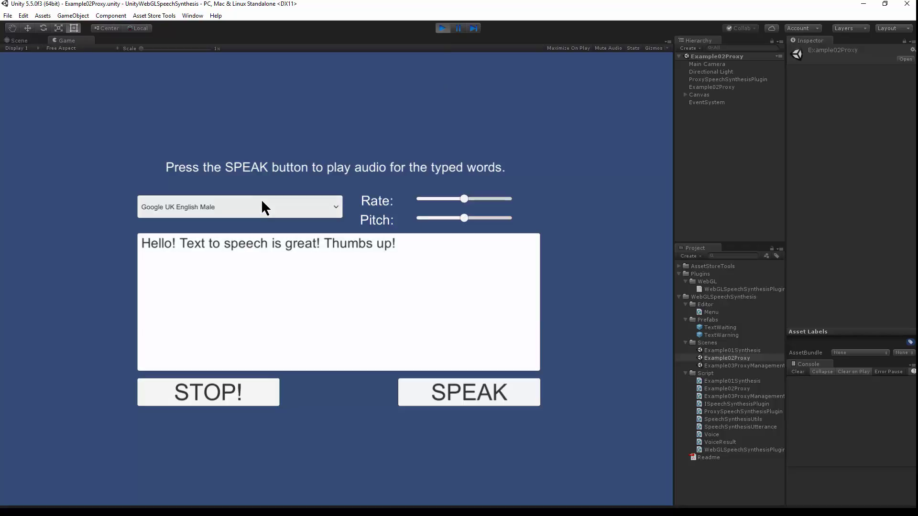
Step: Switch to Google UK English Female and move the speech rate to minimum, then back to middle
click(265, 209)
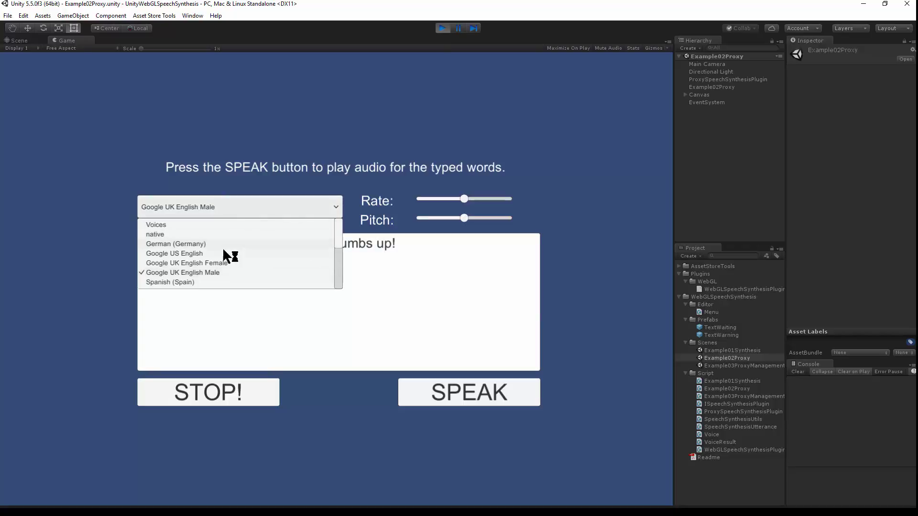
click(222, 263)
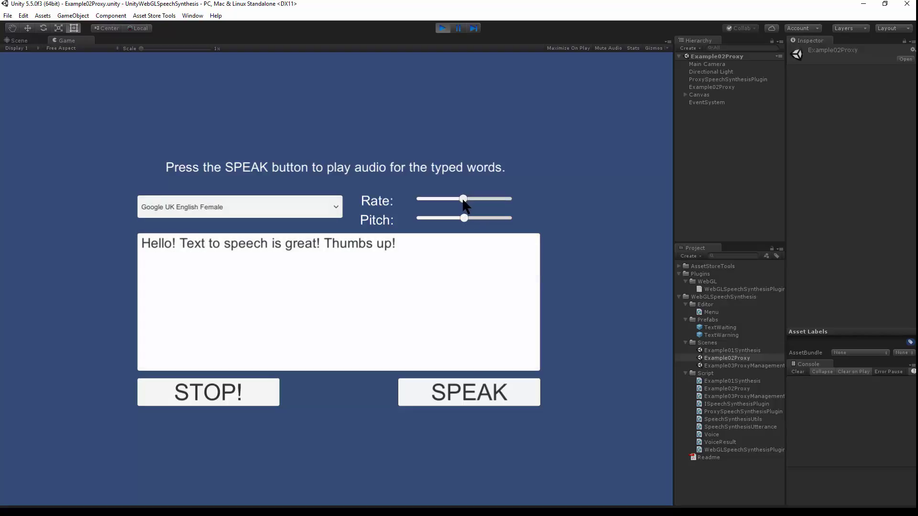
drag(463, 200, 402, 203)
drag(420, 202, 481, 207)
Step: Lower the speech pitch slightly and switch the voice to native
mouse_move(462, 218)
mouse_down()
mouse_move(431, 220)
mouse_move(450, 219)
mouse_up()
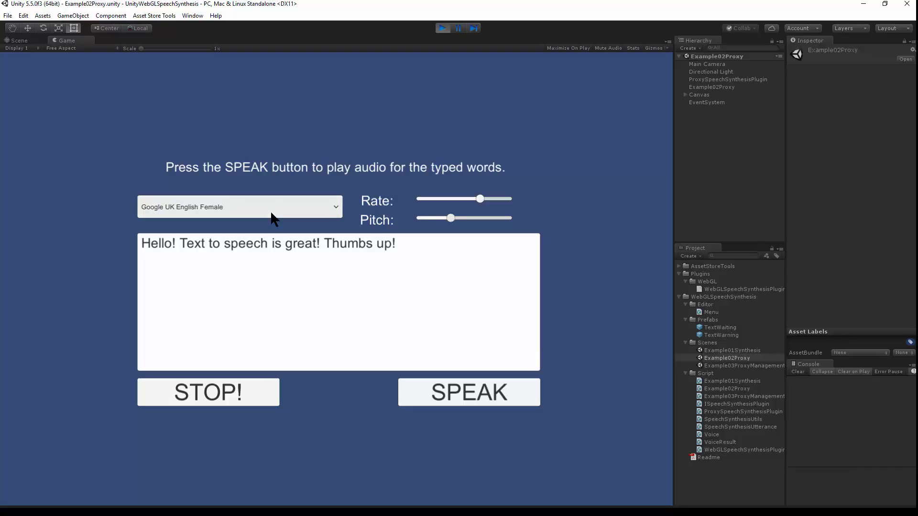
click(273, 218)
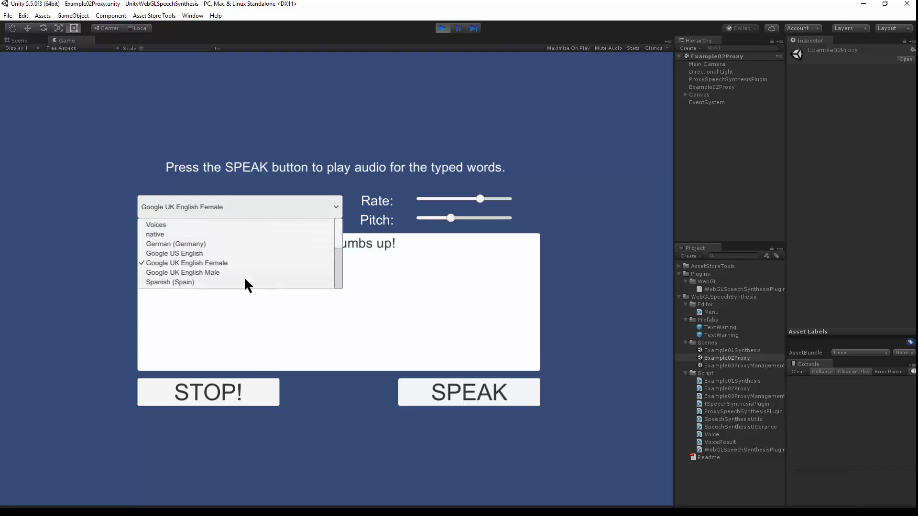
click(217, 234)
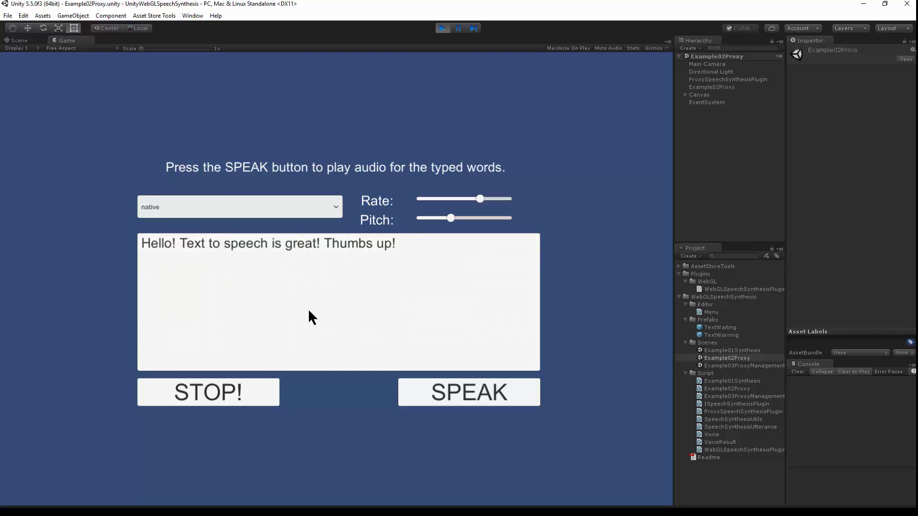
Step: Replace the text with 'Welcome to the demo. All work and no play makes Jack a dull boy.' and speak it
click(403, 263)
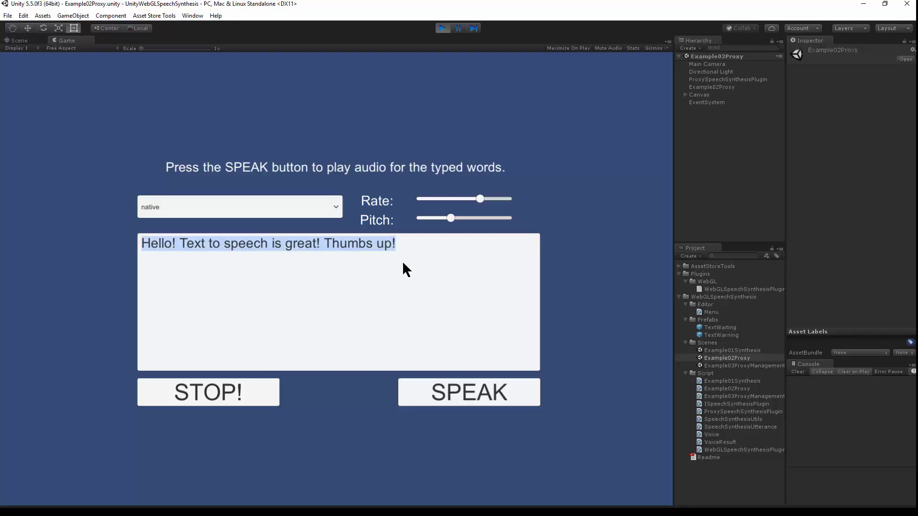
text(Wel)
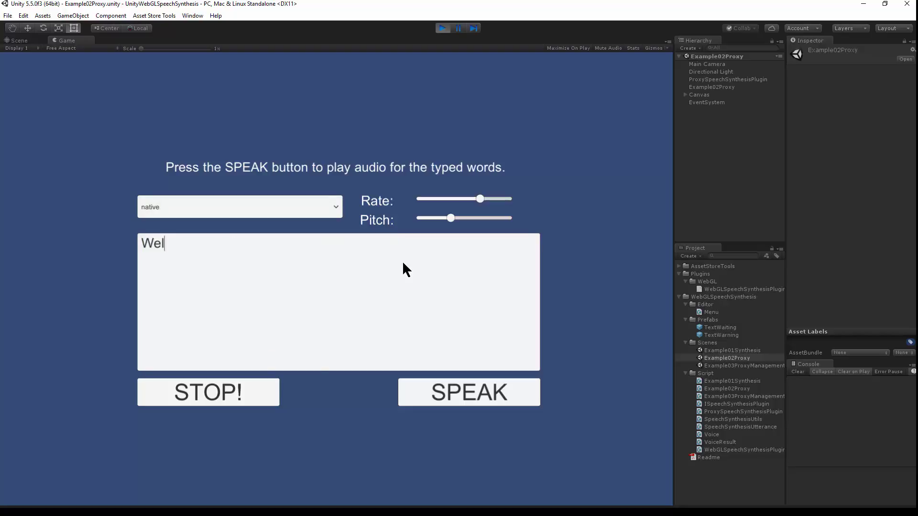
text(come to the demo. A)
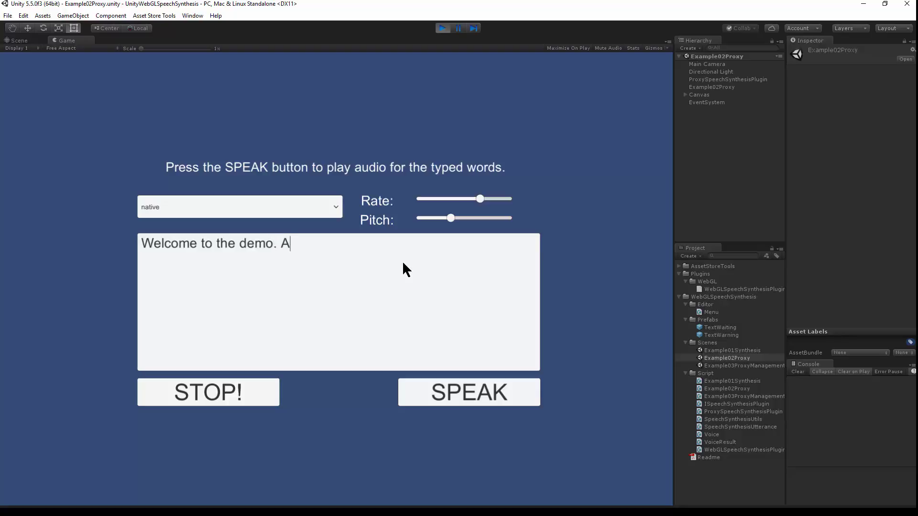
text(ll work and no pl)
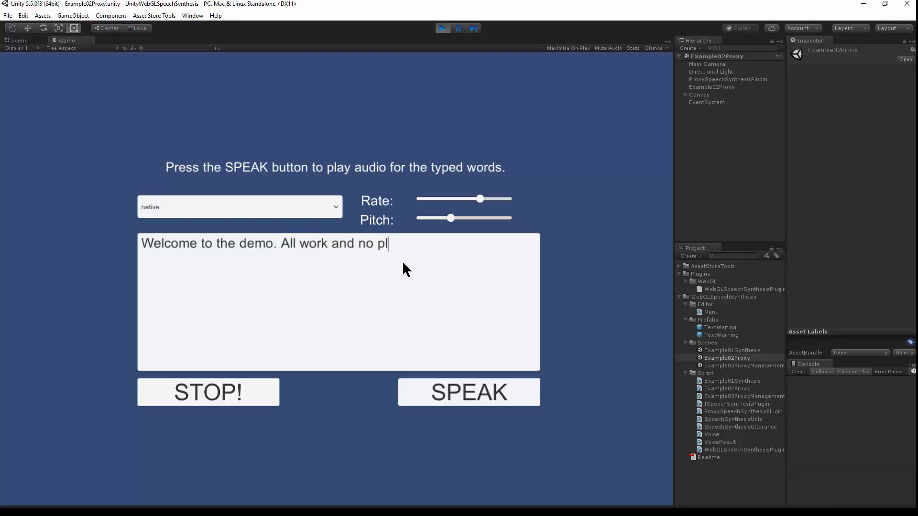
text(ay makes Jack )
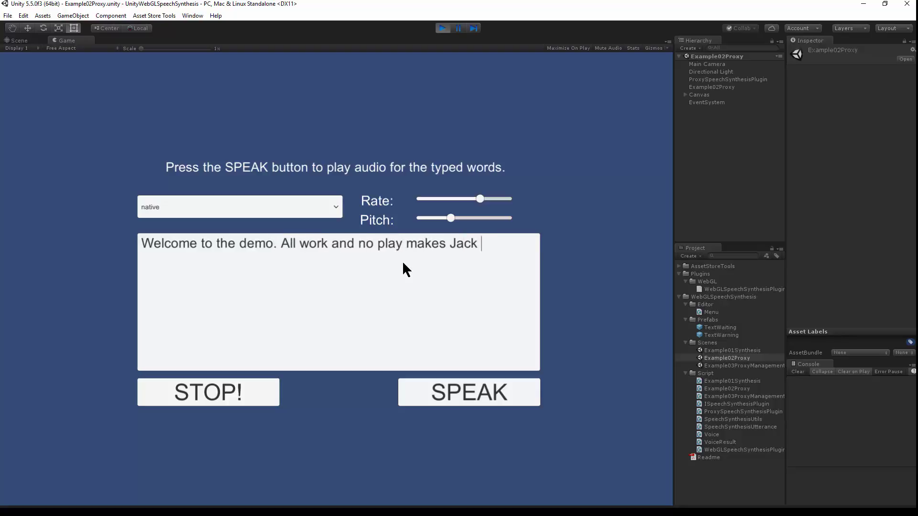
text(a dull boy.)
click(471, 397)
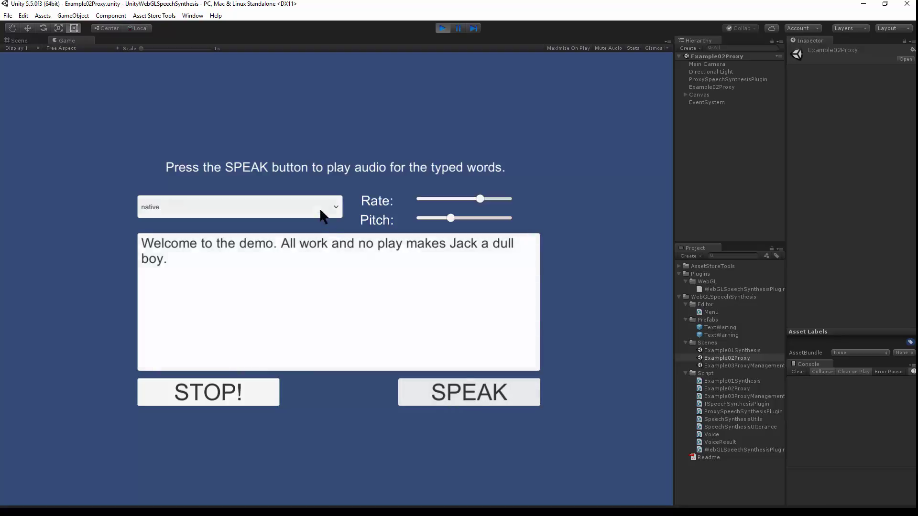
Step: Try the Spanish (Spain) voice, lower the rate, then select Google UK English Male
click(320, 209)
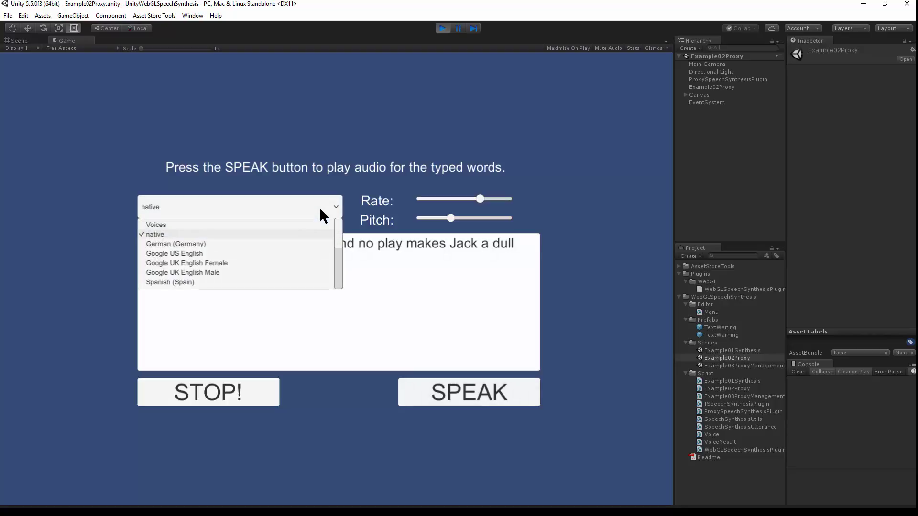
click(222, 281)
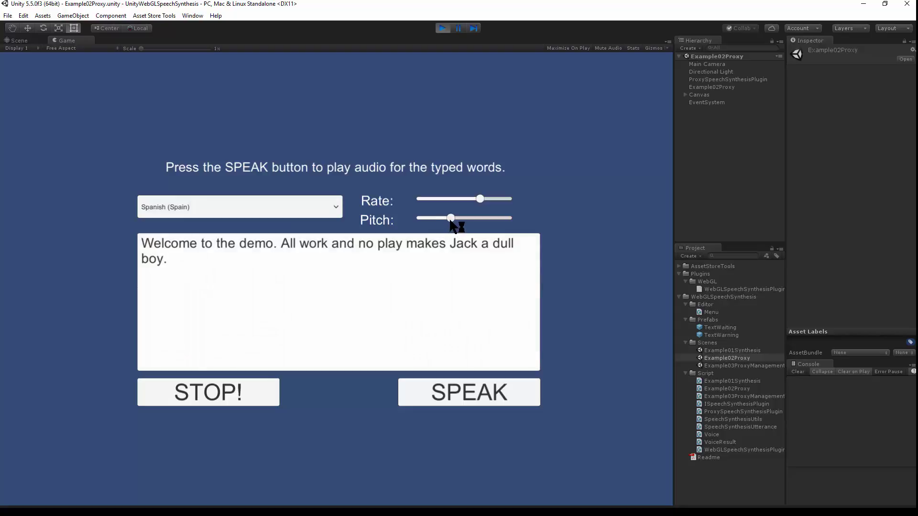
drag(479, 200, 450, 206)
click(240, 204)
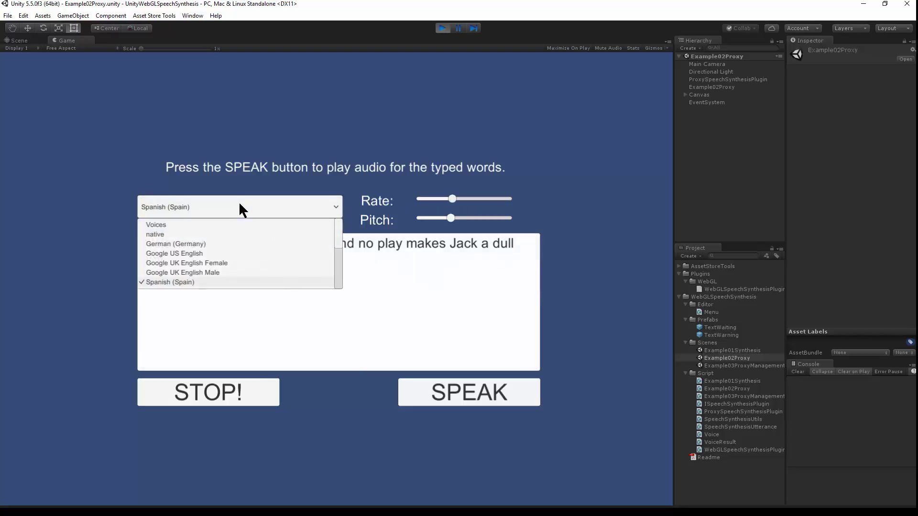
click(223, 272)
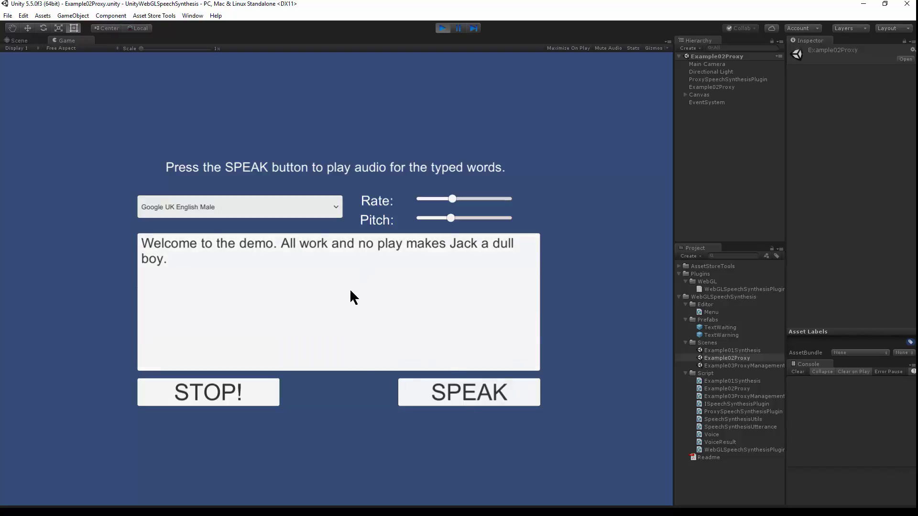
Step: Speak the welcome text, stop the playback, then reselect and deselect the text
click(324, 291)
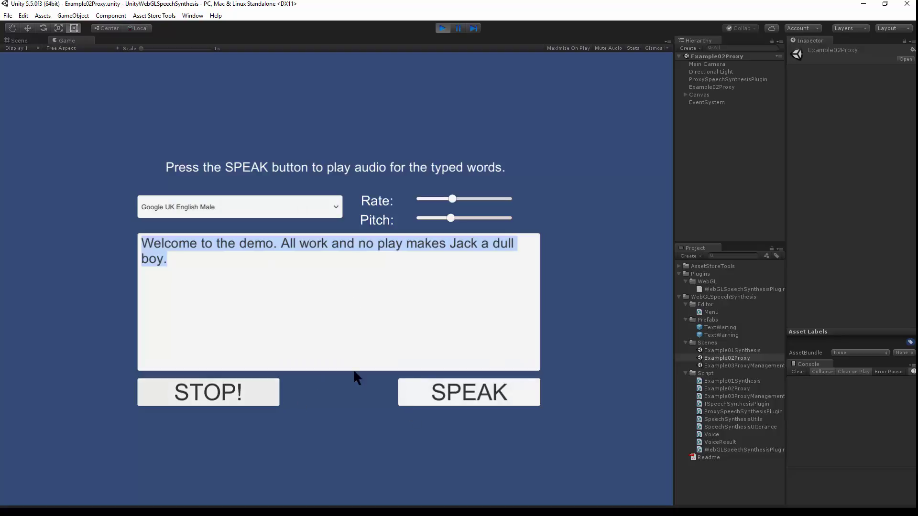
click(442, 393)
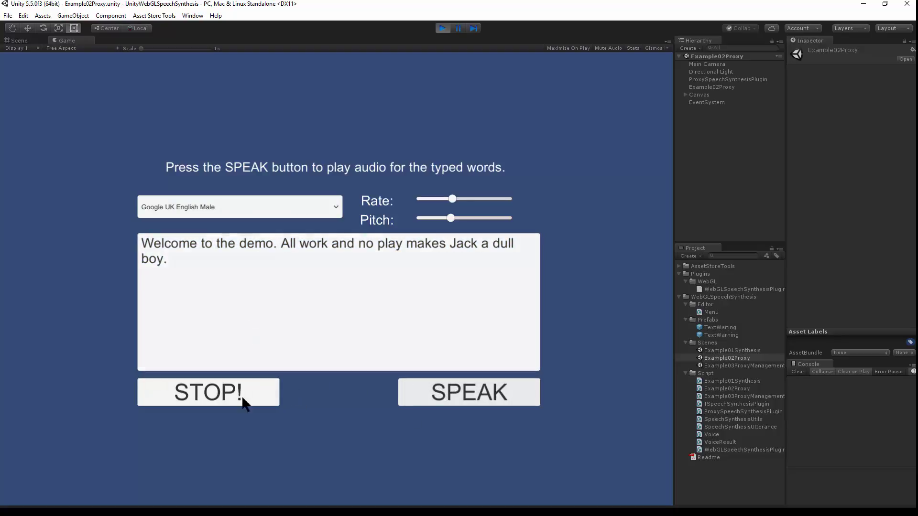
click(202, 391)
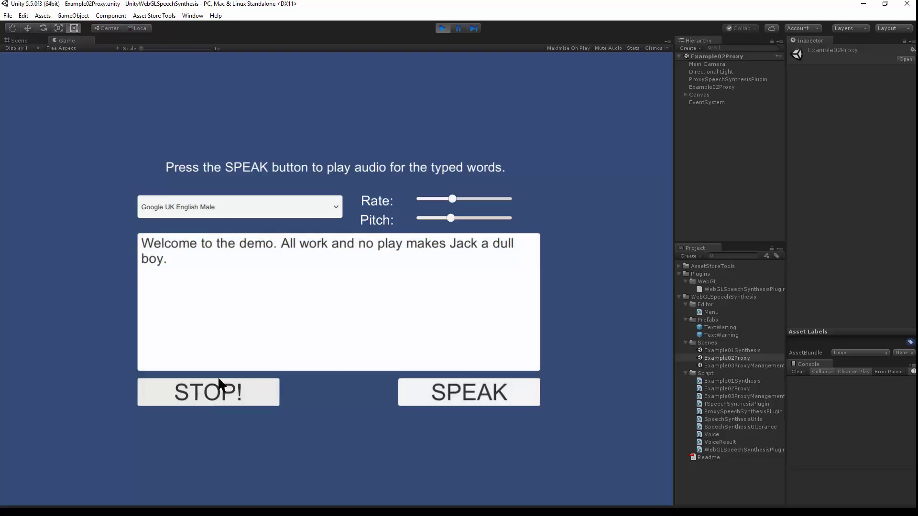
click(402, 281)
click(309, 284)
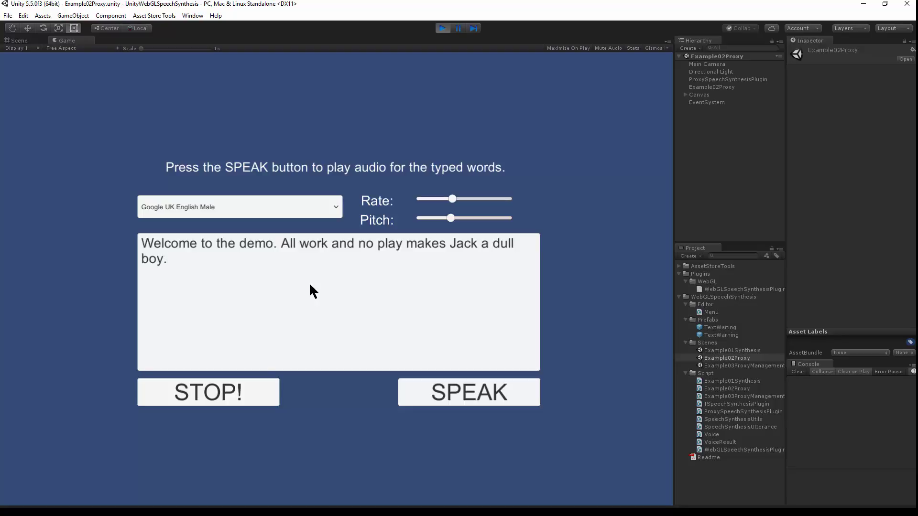
Step: Exit play mode, then open and run the Example03ProxyManagement scene
key(ctrl+p)
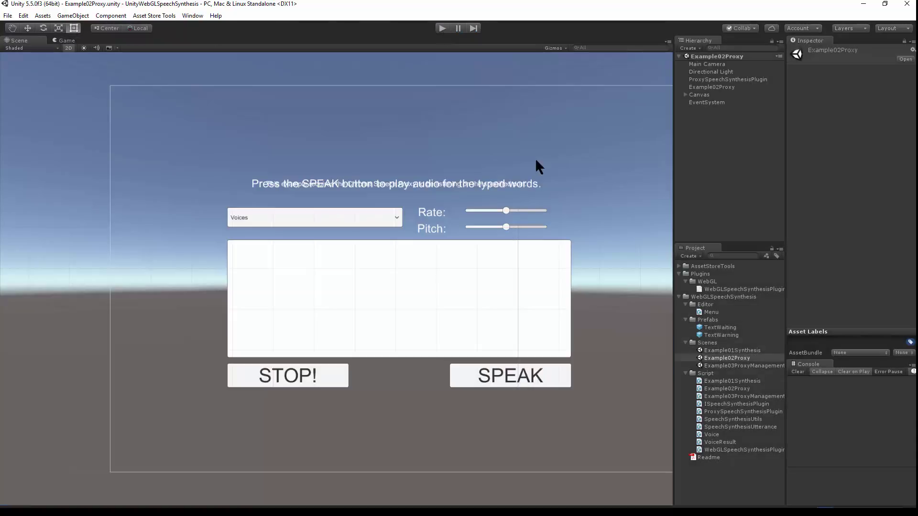
double_click(750, 366)
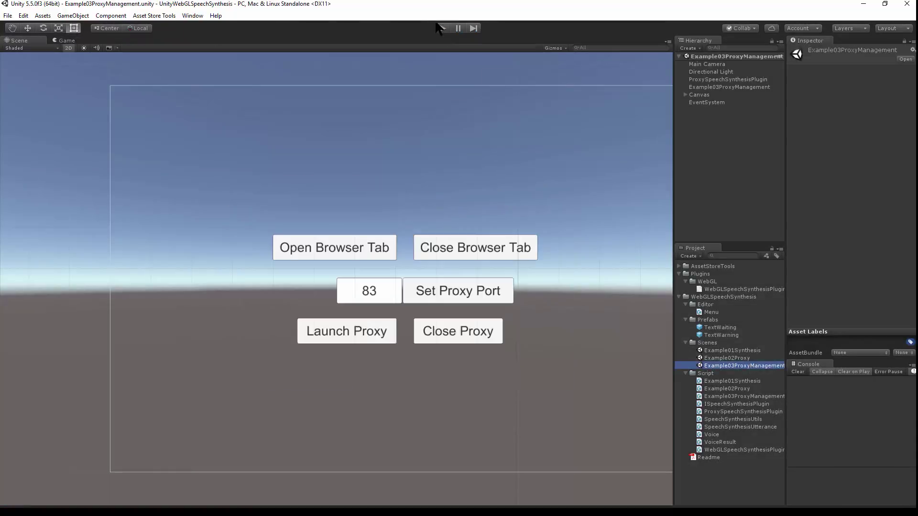
click(442, 28)
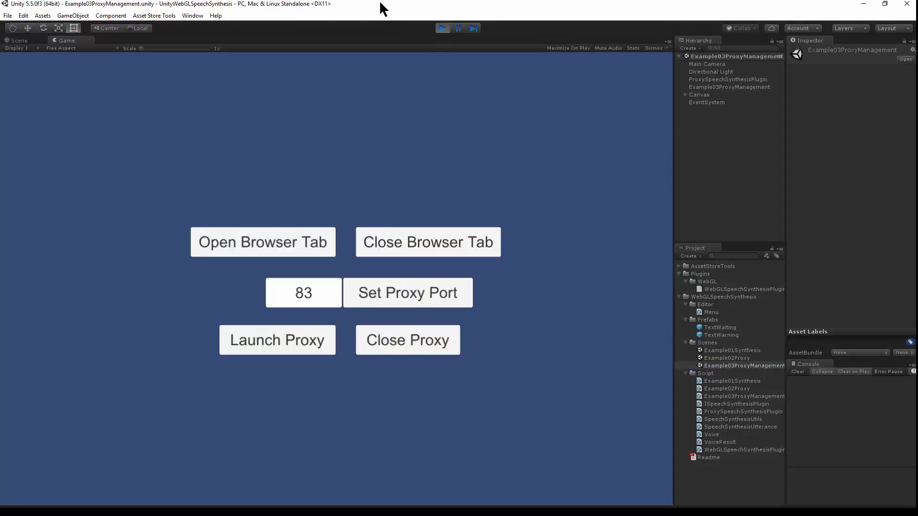
Step: Bring up the localhost:83 Chrome proxy tab maximized, then return to Unity
drag(381, 3, 603, 14)
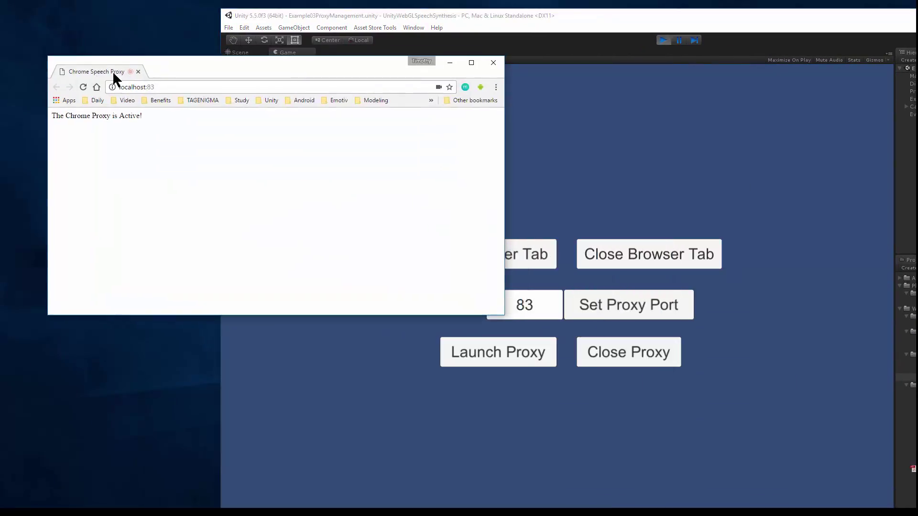
double_click(113, 71)
key(alt+Tab)
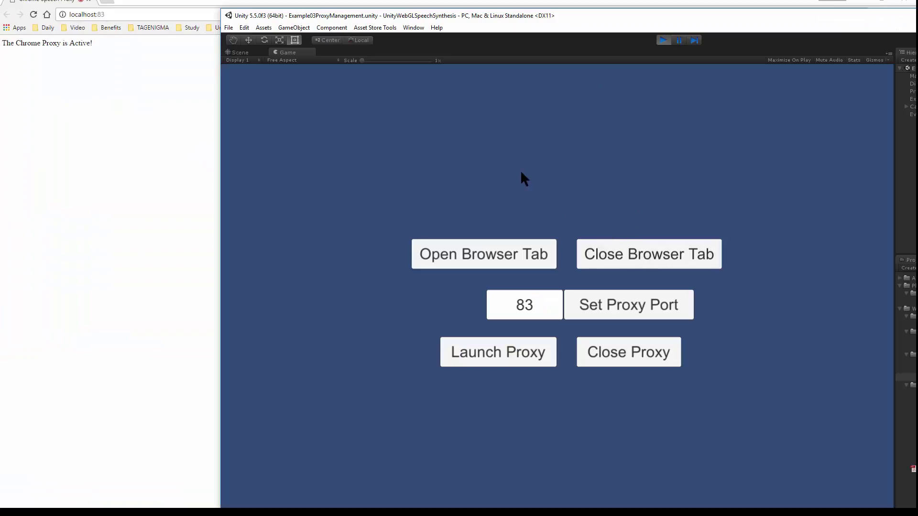
Step: Close the localhost:83 browser tab and shut down the Chrome Speech Proxy
click(665, 253)
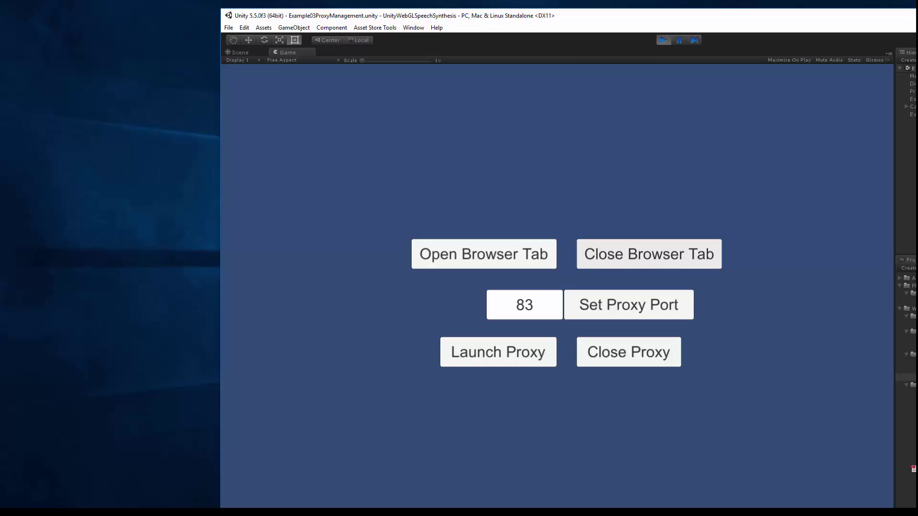
drag(323, 130, 146, 91)
click(573, 139)
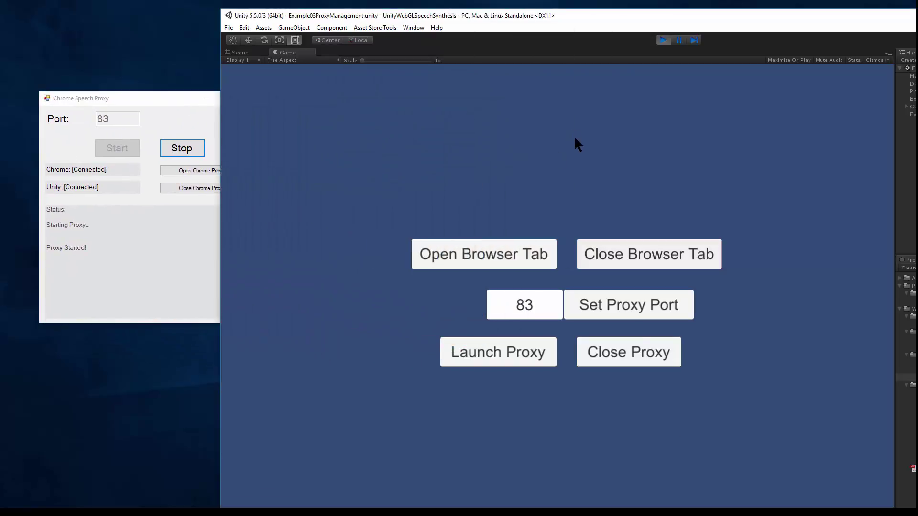
click(628, 365)
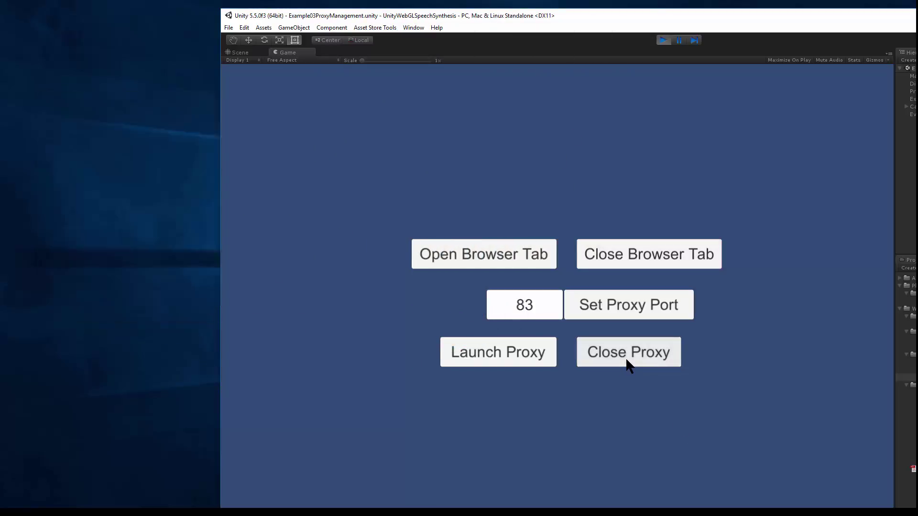
key(super+Up)
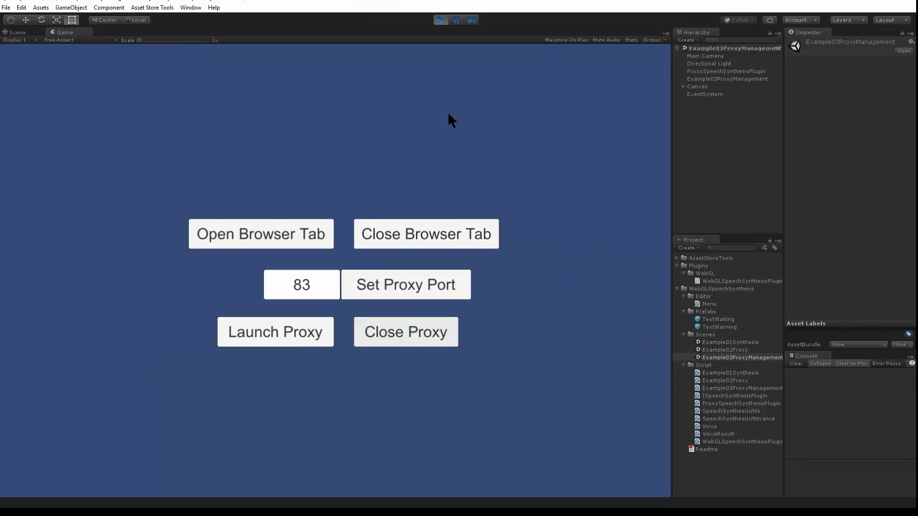